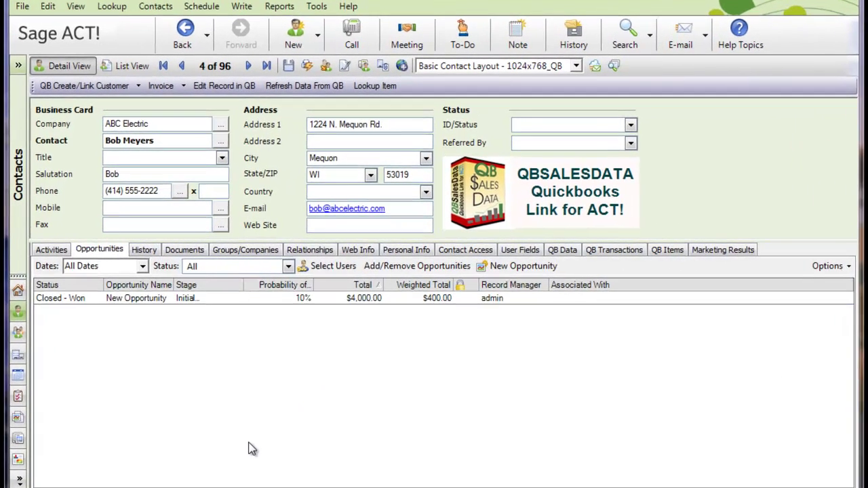
# - Review and close the QuickBooks Item List, then bring ABC Electric's Sage ACT! record forward
pyautogui.moveTo(227, 485)
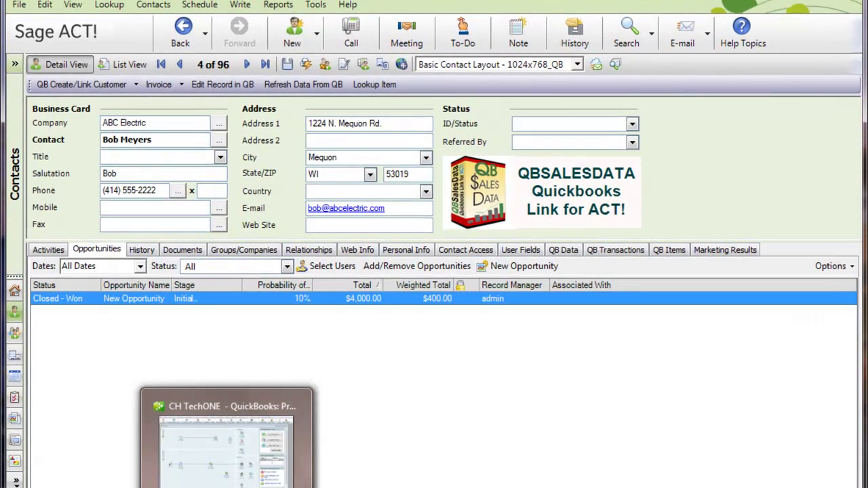
pyautogui.click(237, 442)
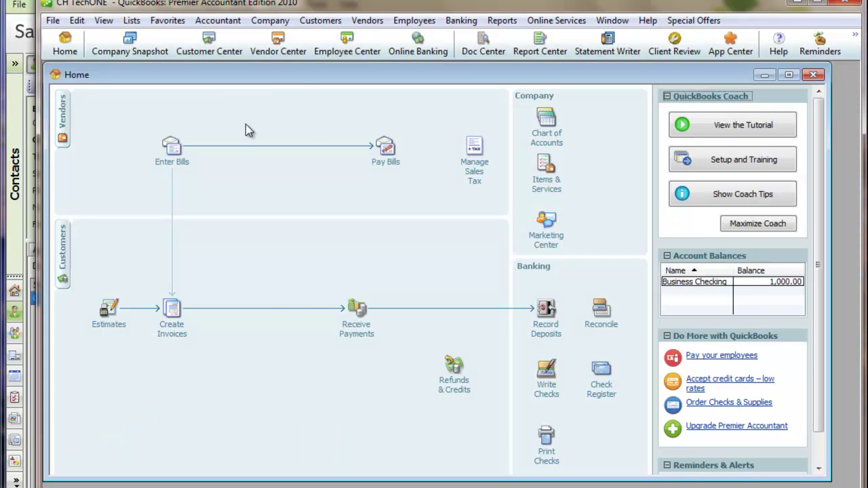
pyautogui.click(270, 20)
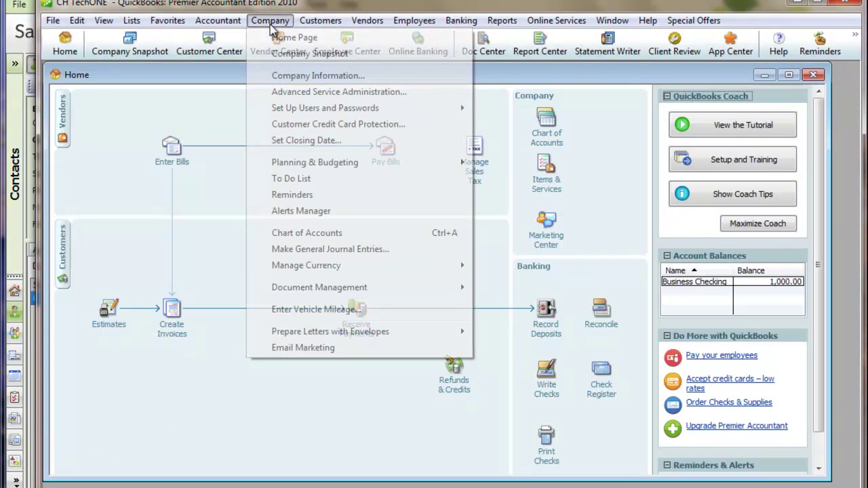
pyautogui.moveTo(320, 20)
pyautogui.click(366, 306)
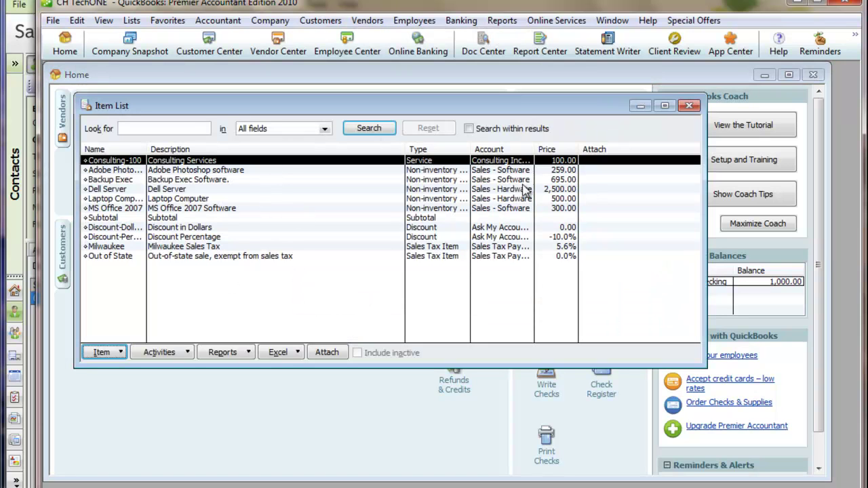
pyautogui.click(689, 106)
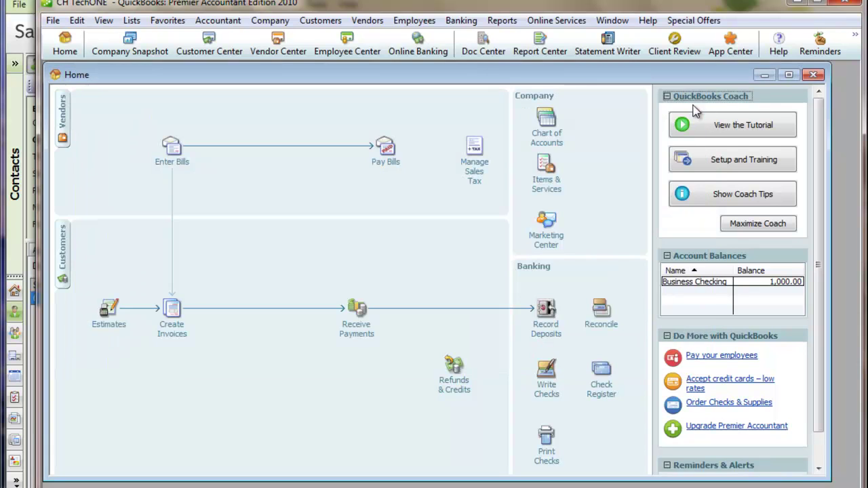
pyautogui.click(17, 262)
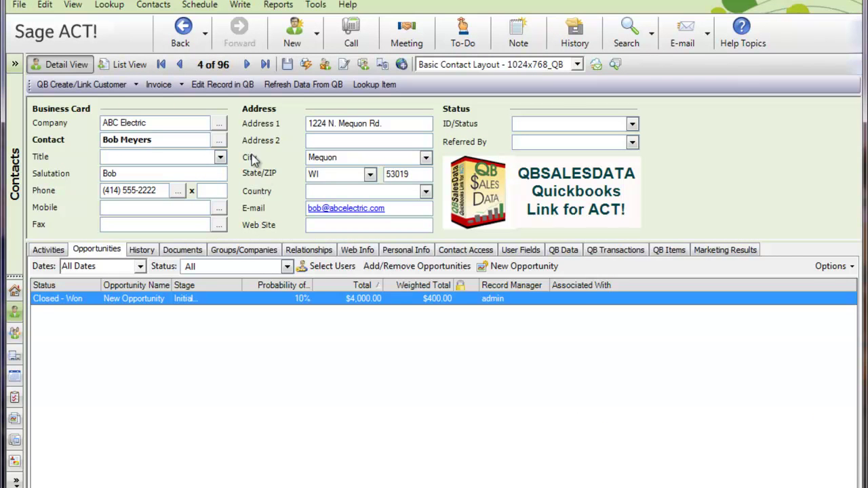
# - Run QBSalesData Import(Table) Sync Items, clearing ACT's old product list first
pyautogui.click(314, 7)
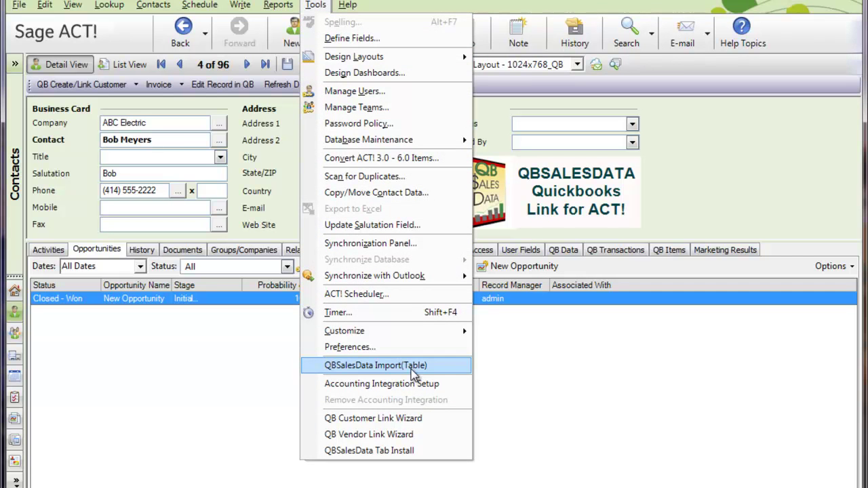
pyautogui.click(413, 374)
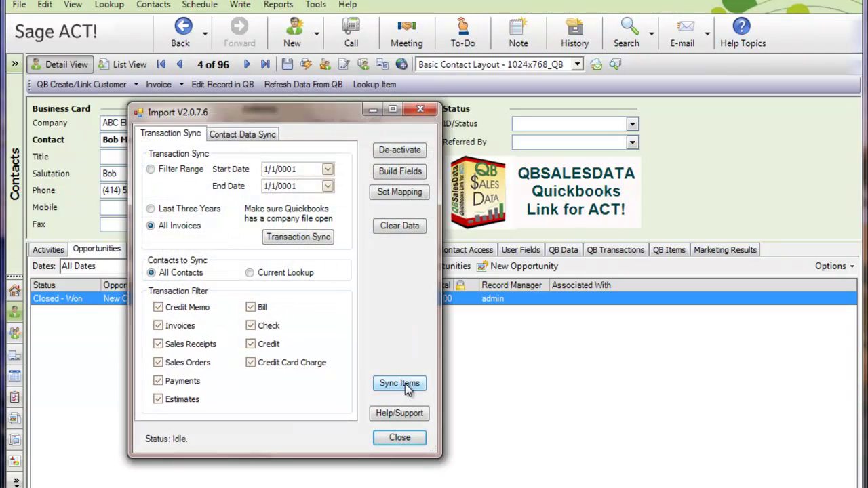
pyautogui.click(405, 383)
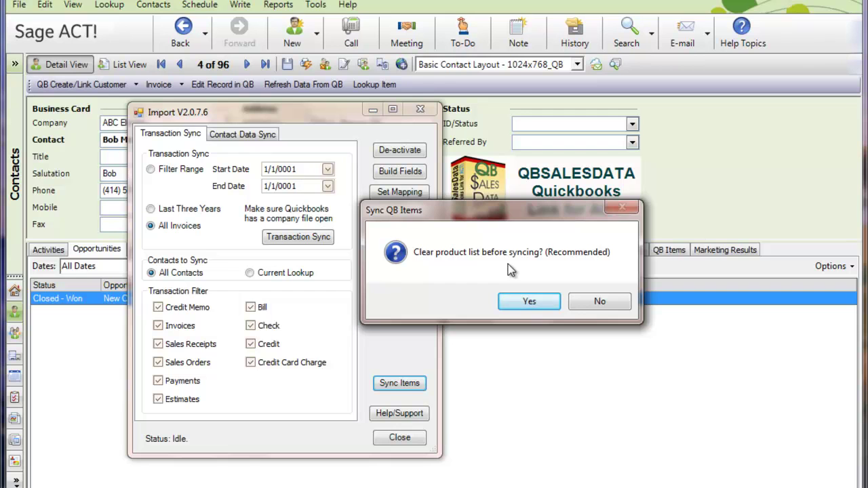
pyautogui.click(529, 301)
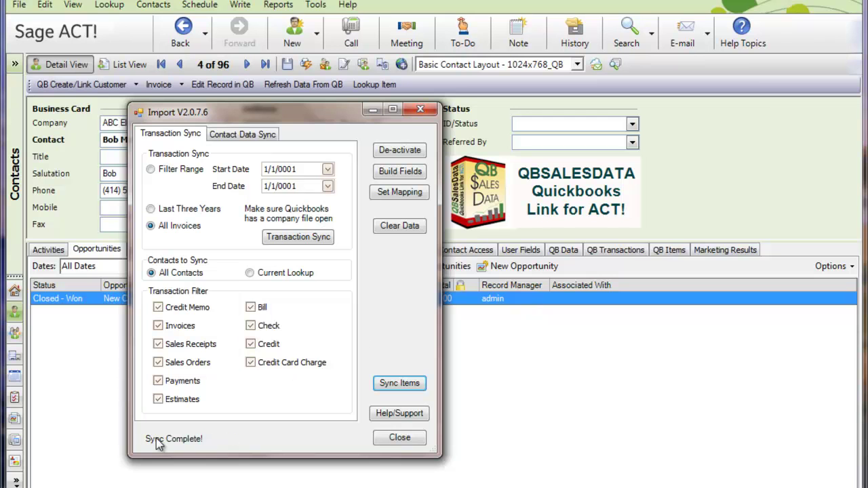
pyautogui.click(394, 438)
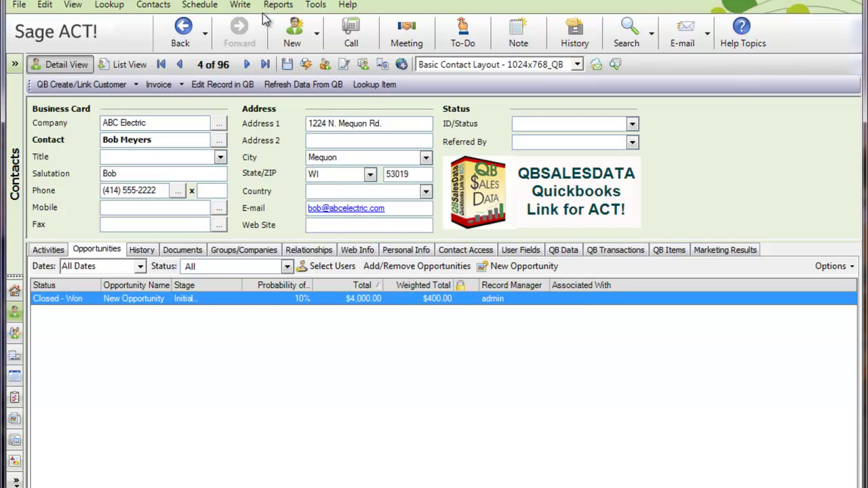
pyautogui.click(10, 415)
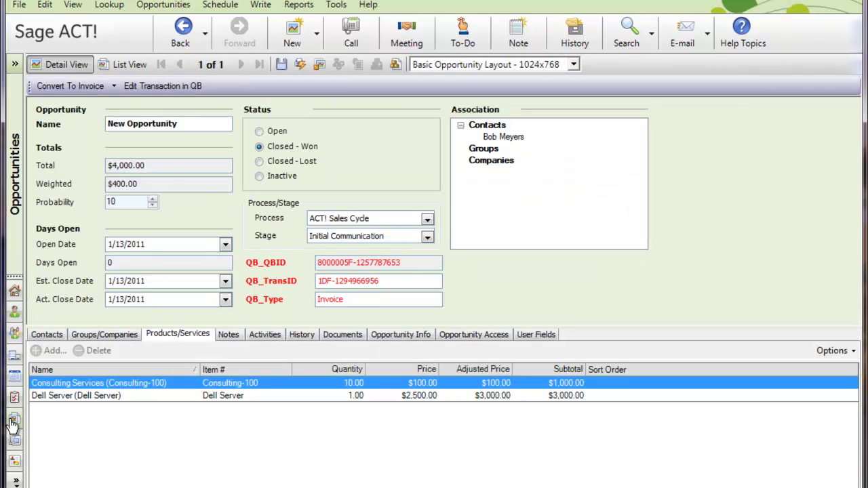
pyautogui.click(164, 5)
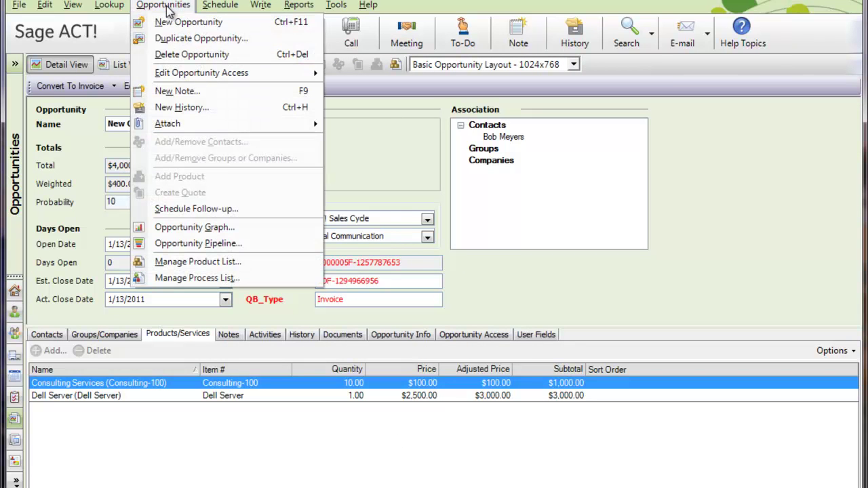
pyautogui.click(280, 268)
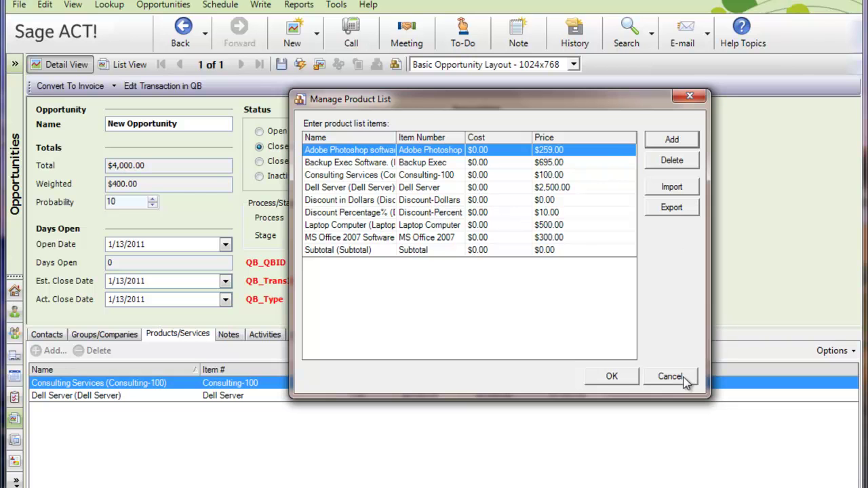
pyautogui.click(683, 379)
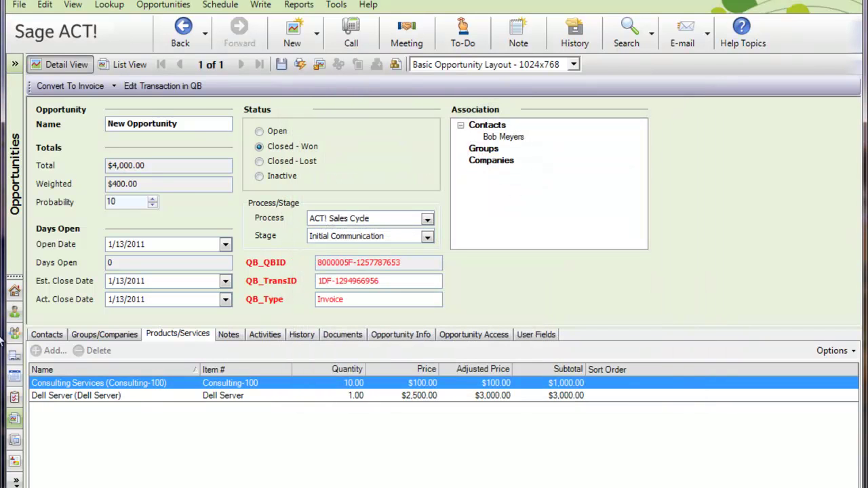
pyautogui.click(15, 313)
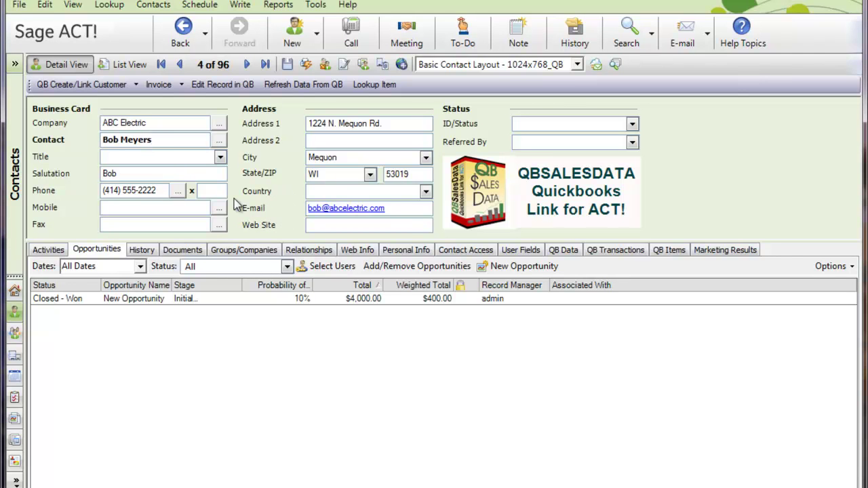
# - Create a new opportunity for ABC Electric named 'Server Upgrade'
pyautogui.click(316, 33)
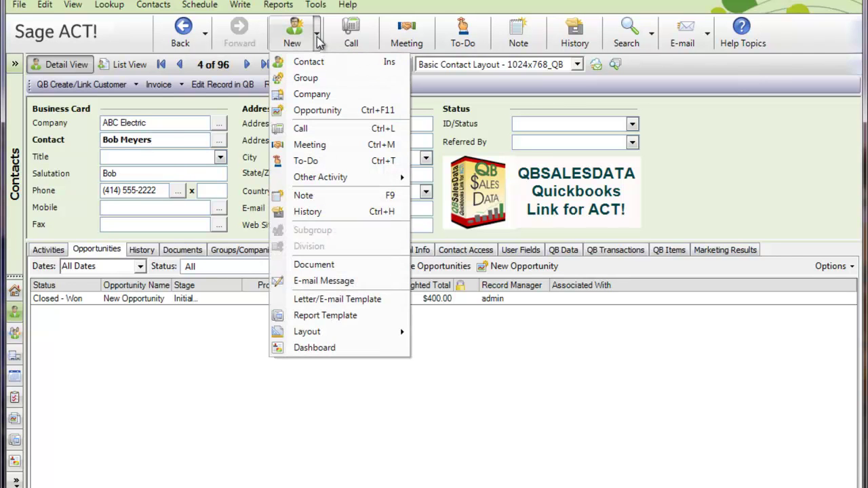
pyautogui.click(335, 110)
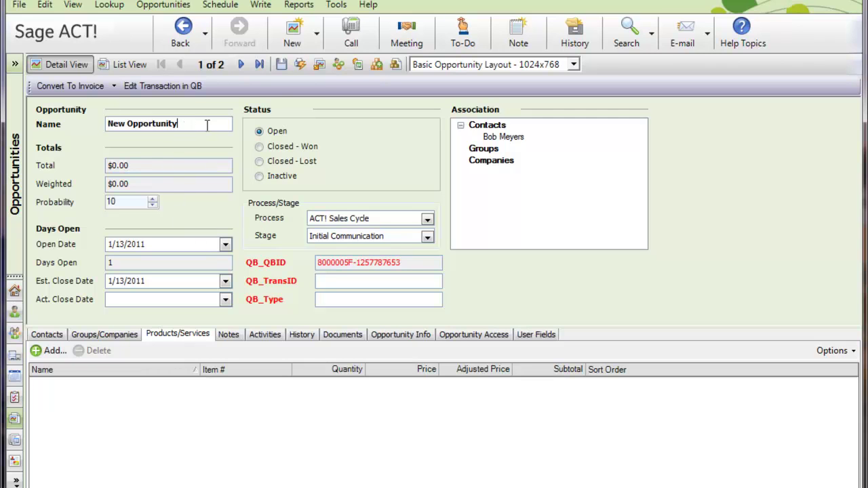
pyautogui.moveTo(178, 124); pyautogui.dragTo(37, 129)
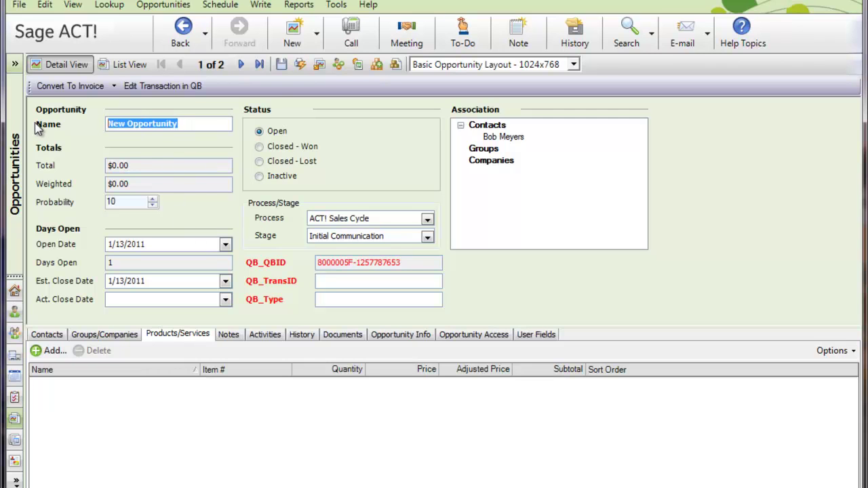
pyautogui.write('Server Upgrade')
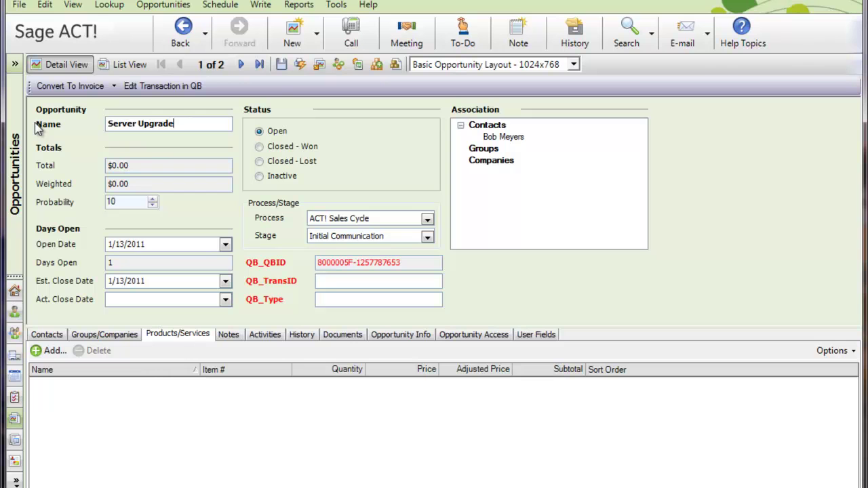
pyautogui.press('Tab')
# - Set the estimated close date to 3/31/2011 and start adding a product
pyautogui.click(225, 282)
pyautogui.click(224, 297)
pyautogui.click(223, 297)
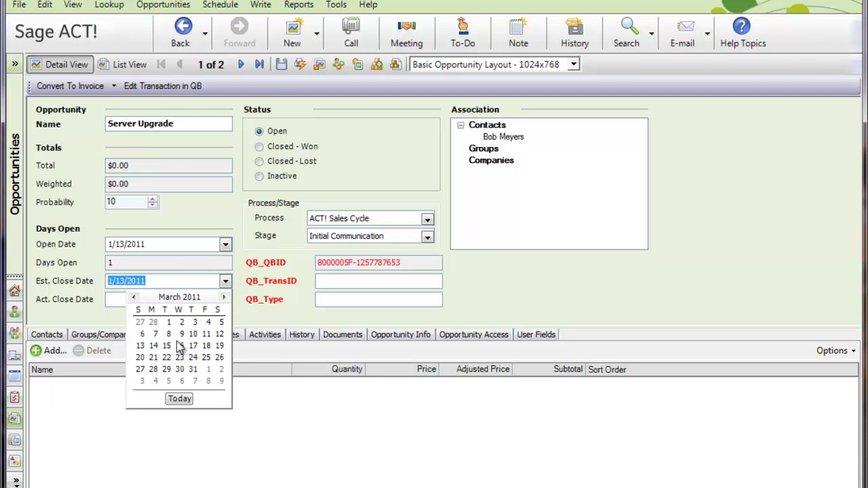
pyautogui.click(193, 369)
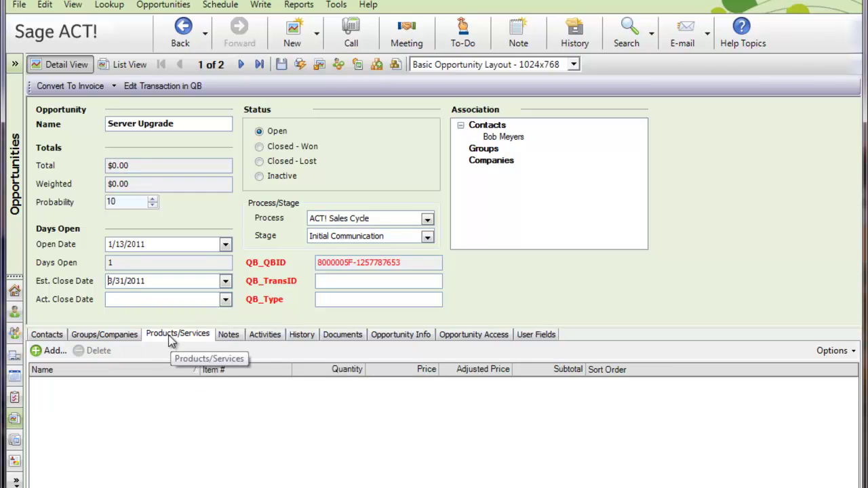
pyautogui.click(55, 352)
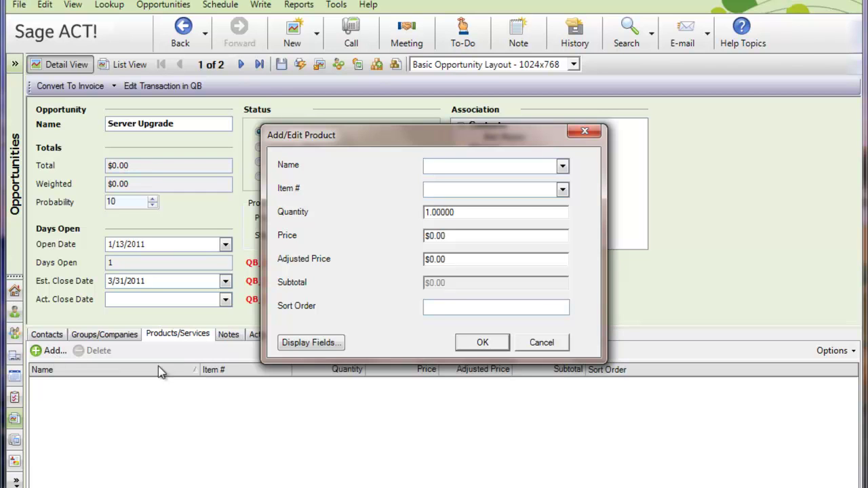
# - Choose Dell Server as the product's Item #
pyautogui.click(562, 166)
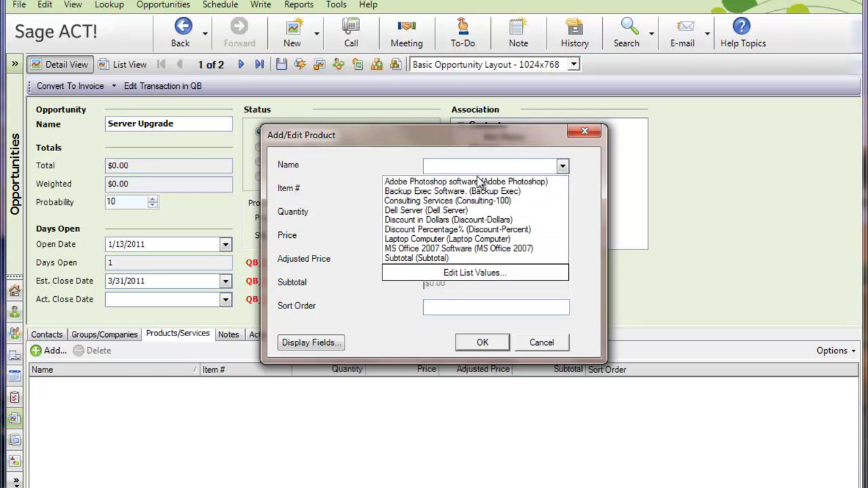
pyautogui.click(360, 164)
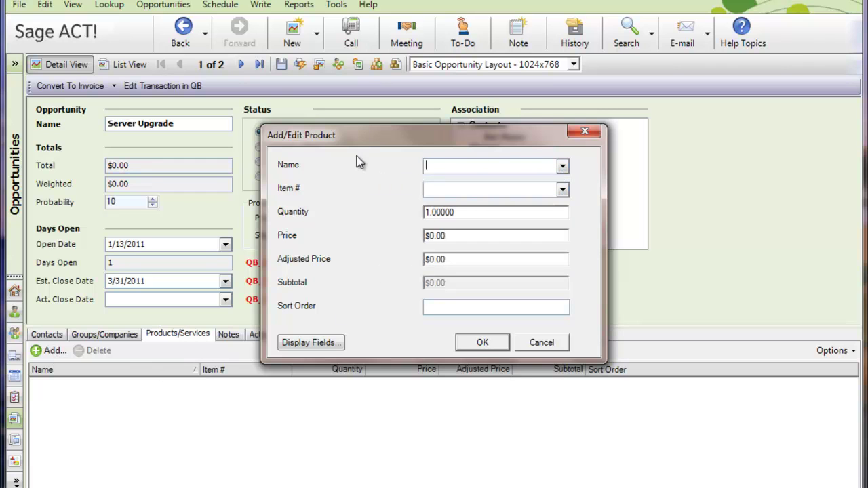
pyautogui.click(562, 189)
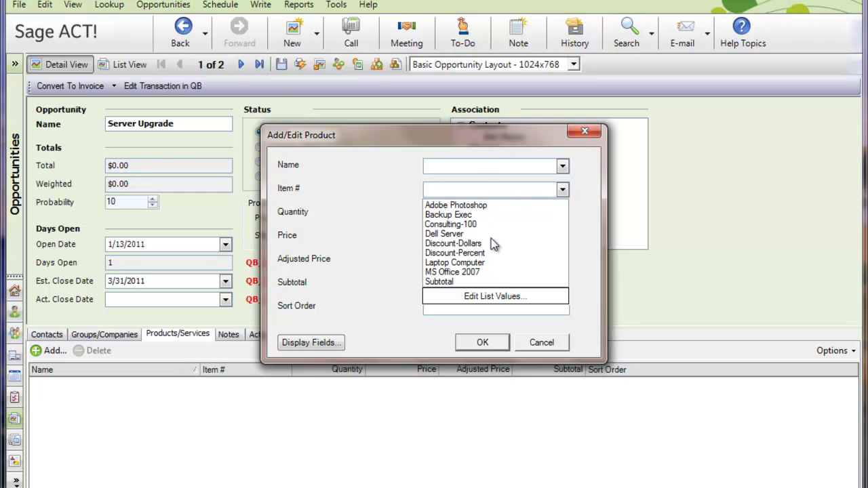
pyautogui.click(473, 234)
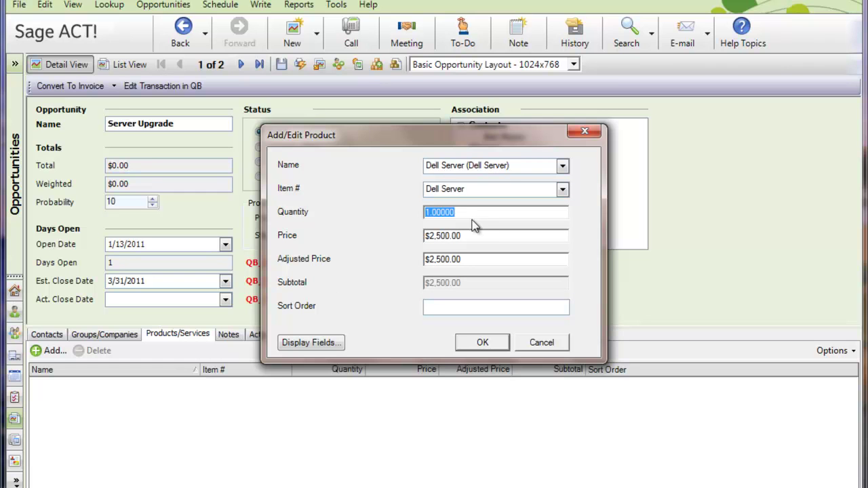
# - Change the Dell Server adjusted price to 2000 and set sort order 1
pyautogui.moveTo(469, 235)
pyautogui.mouseDown()
pyautogui.moveTo(421, 233)
pyautogui.moveTo(465, 236)
pyautogui.mouseUp()
pyautogui.moveTo(471, 260); pyautogui.dragTo(397, 268)
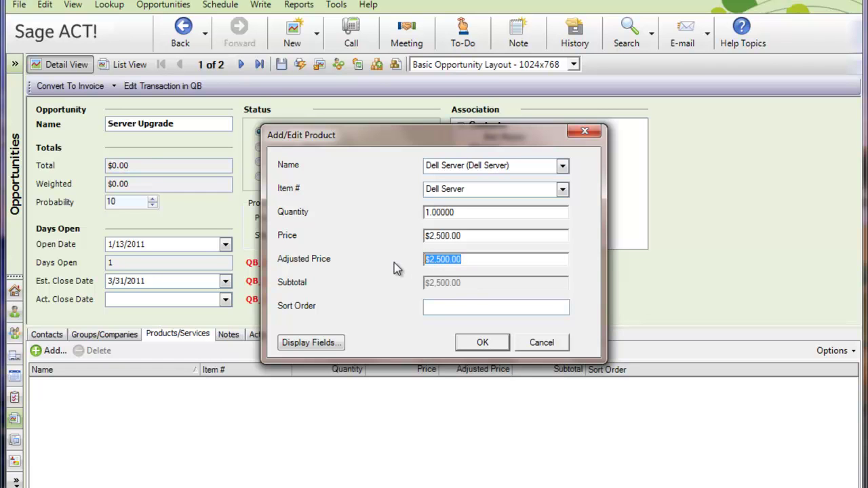
pyautogui.write('2000')
pyautogui.press('Tab')
pyautogui.write('1')
pyautogui.click(311, 343)
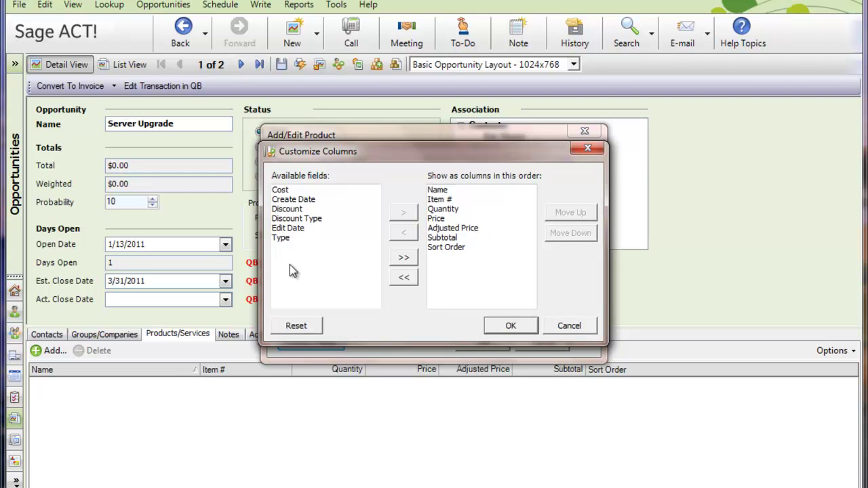
pyautogui.click(510, 325)
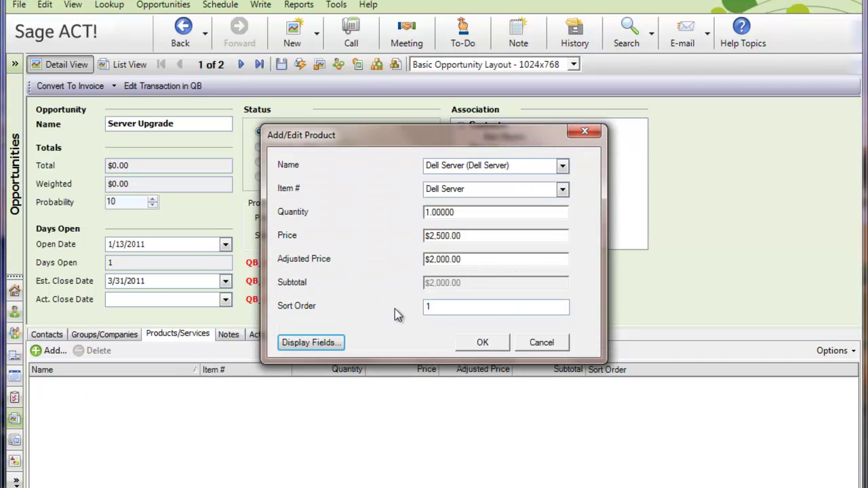
# - Save the Dell Server line and pick Consulting Services as the next product
pyautogui.click(482, 342)
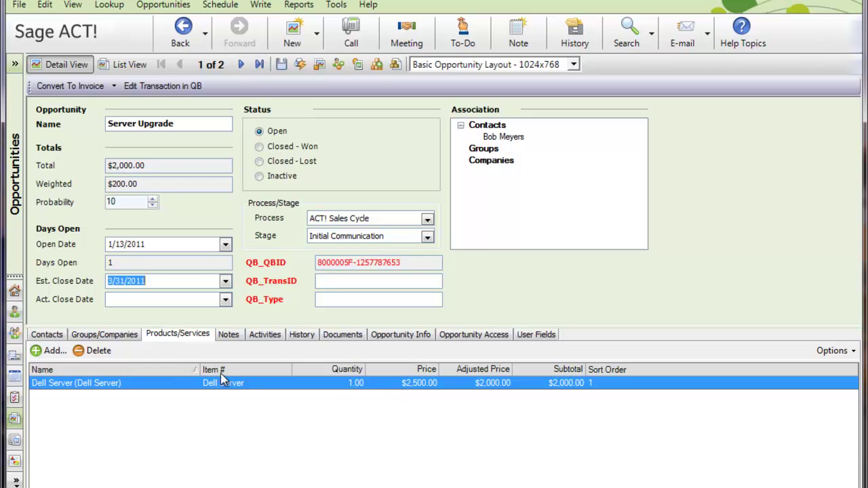
pyautogui.click(53, 351)
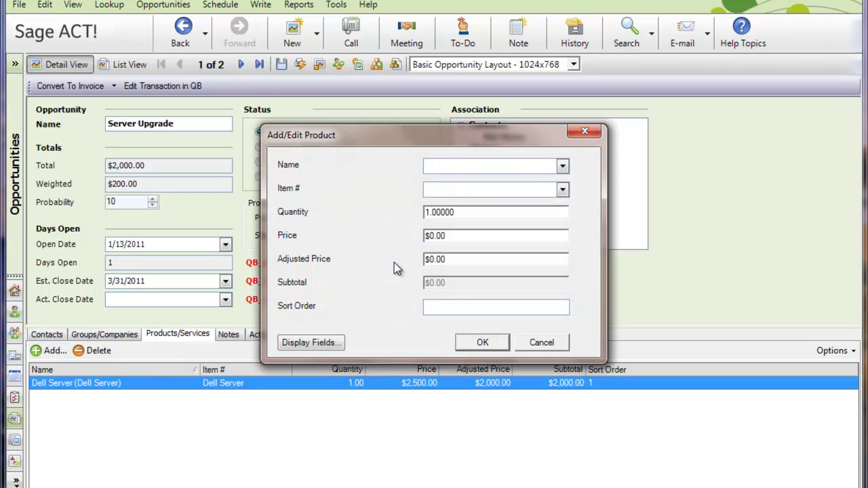
pyautogui.click(562, 167)
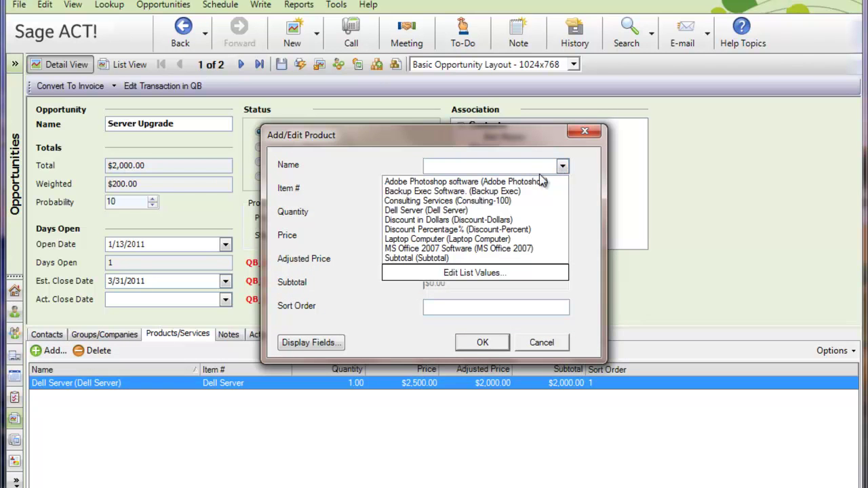
pyautogui.click(503, 200)
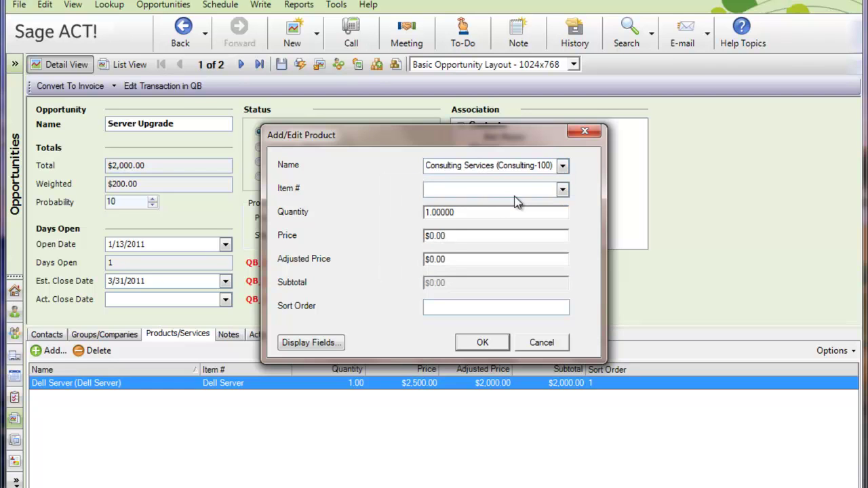
# - Give Consulting Services quantity 10 and sort order 2, and add the line
pyautogui.tripleClick(477, 213)
pyautogui.press('Delete')
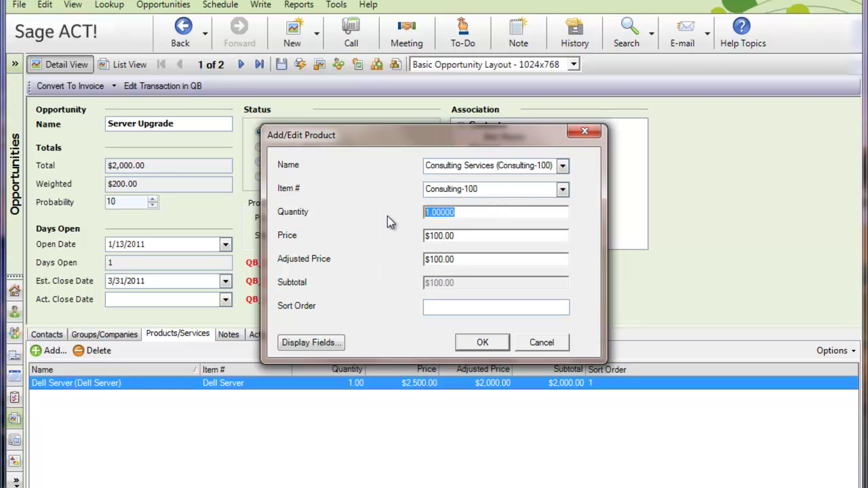
pyautogui.write('10')
pyautogui.press('Tab')
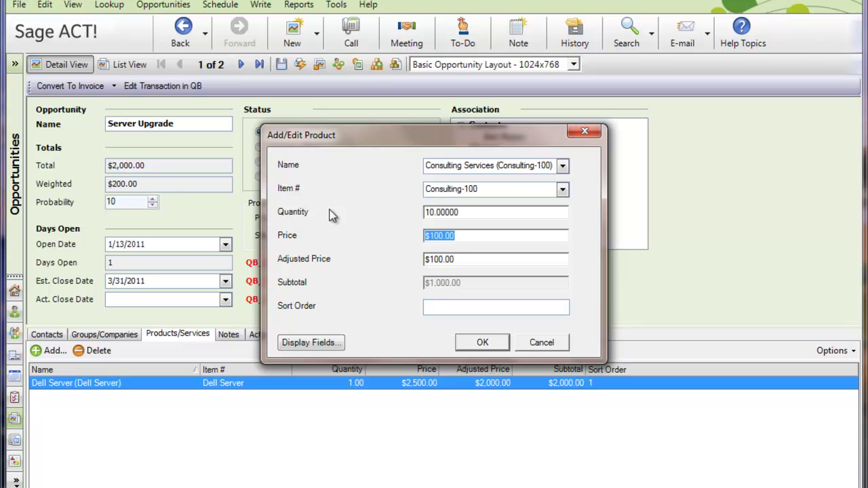
pyautogui.click(446, 307)
pyautogui.write('2')
pyautogui.click(482, 342)
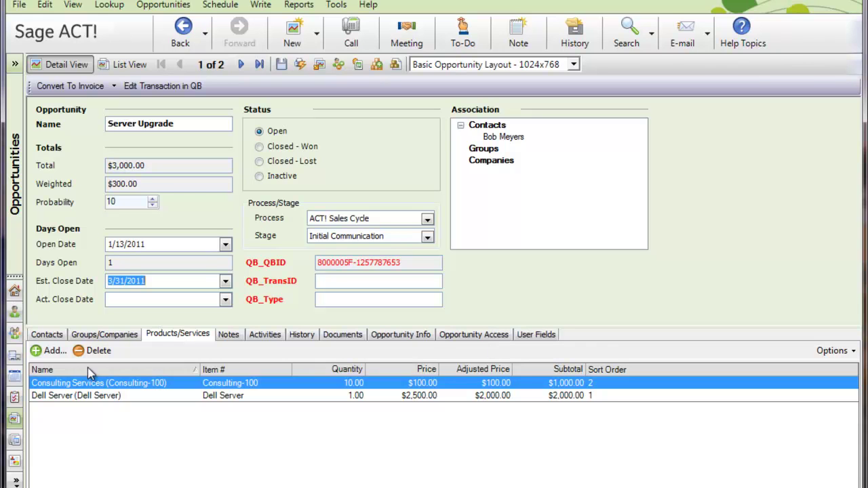
# - Add a Subtotal product line with sort order 3
pyautogui.click(52, 352)
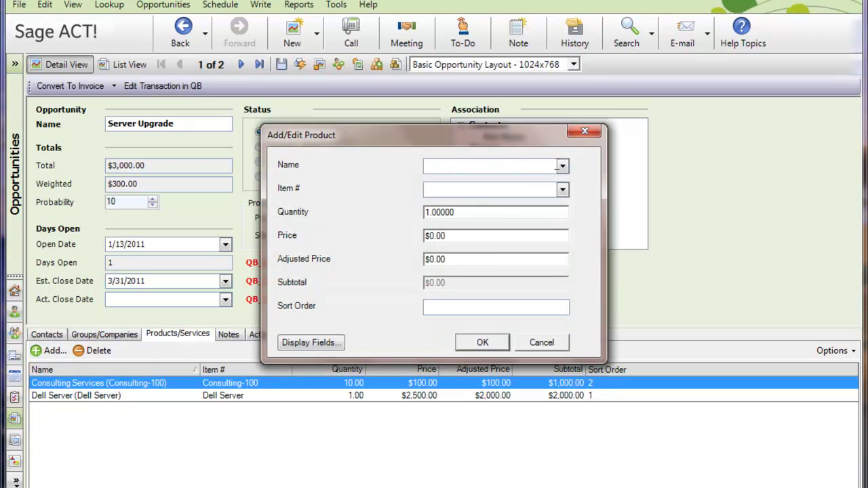
pyautogui.click(562, 166)
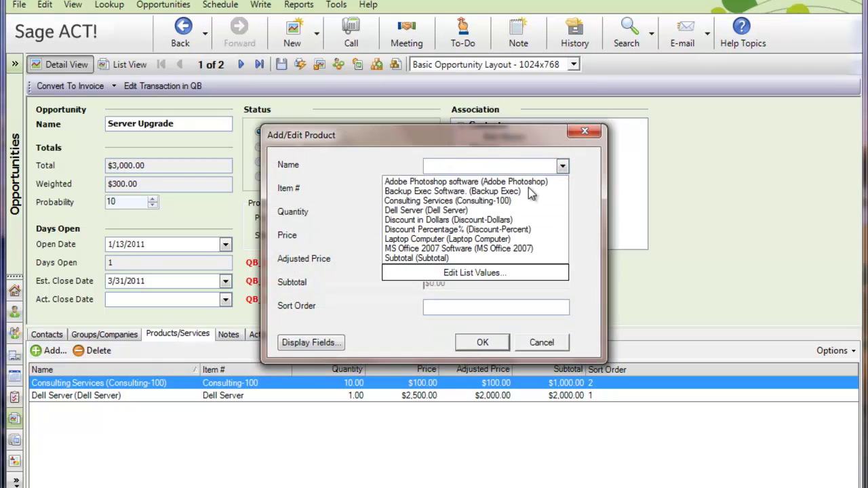
pyautogui.click(431, 260)
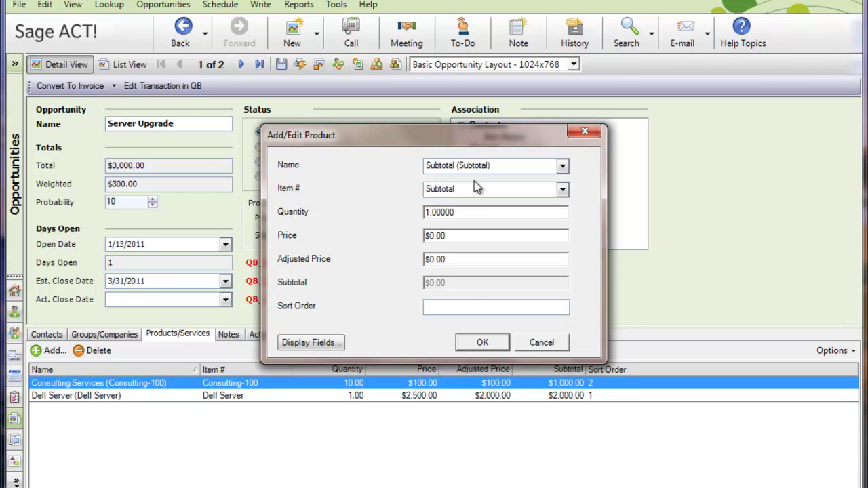
pyautogui.click(458, 305)
pyautogui.write('3')
pyautogui.click(489, 344)
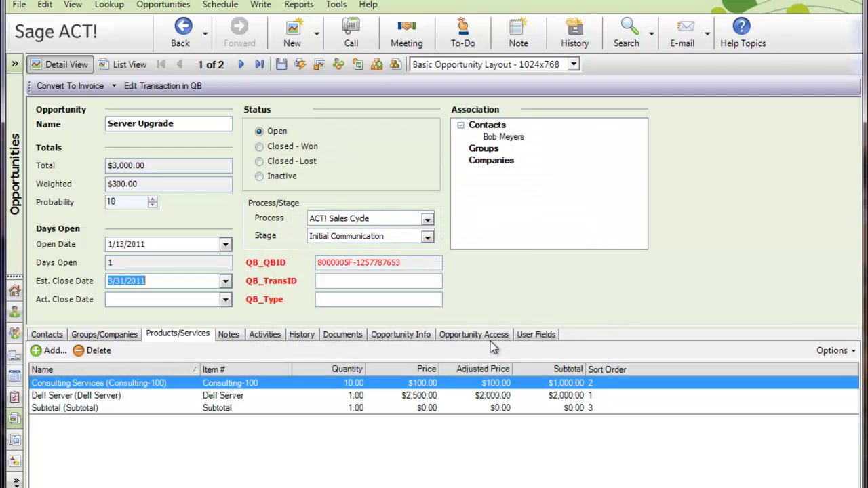
# - Add a Discount Percentage product line with sort order 4
pyautogui.click(54, 351)
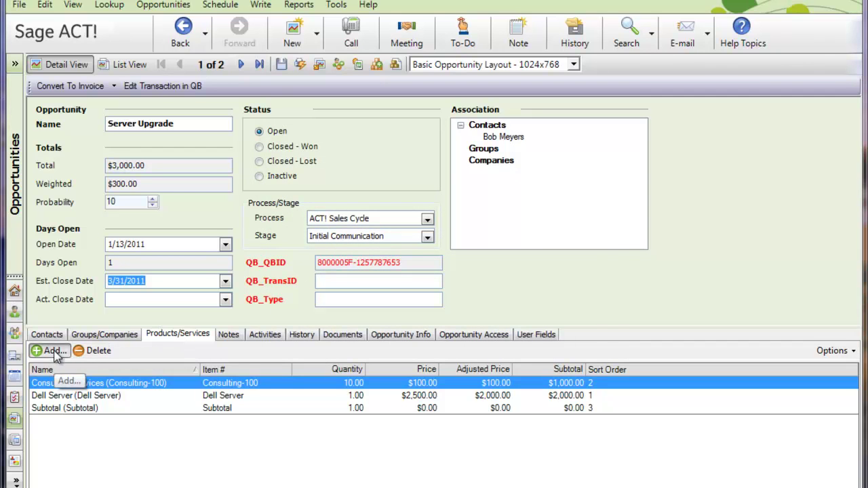
pyautogui.click(561, 166)
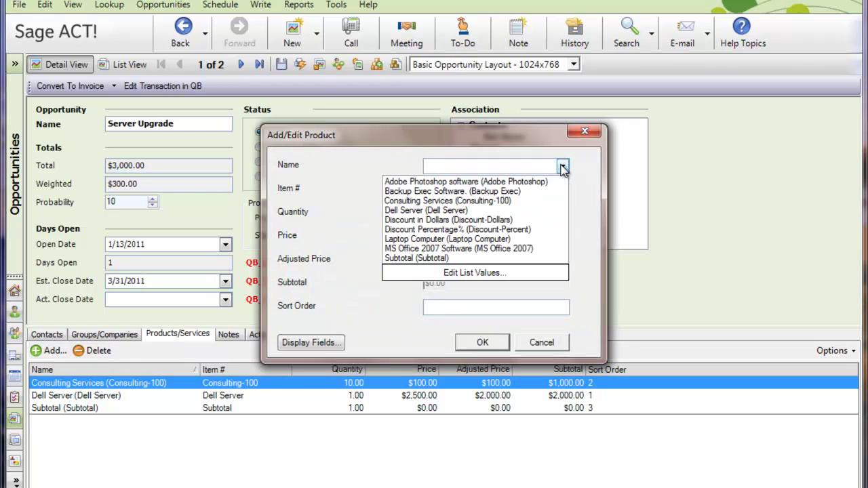
pyautogui.click(455, 230)
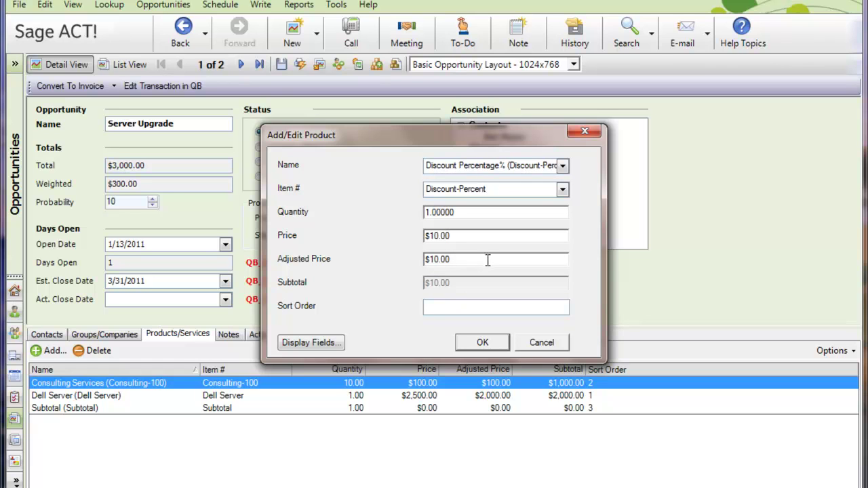
pyautogui.click(442, 309)
pyautogui.write('4')
pyautogui.click(481, 344)
pyautogui.click(618, 372)
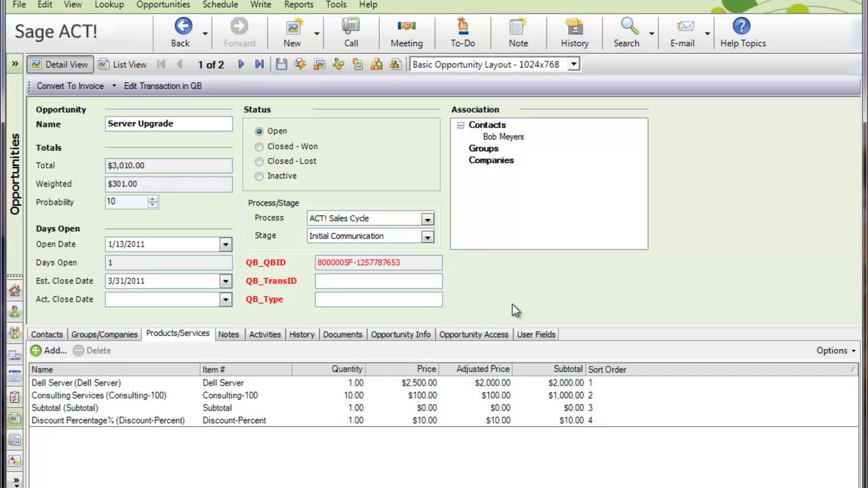
# - Mark Server Upgrade Closed - Won, save it, and switch to the opportunities list view
pyautogui.click(260, 148)
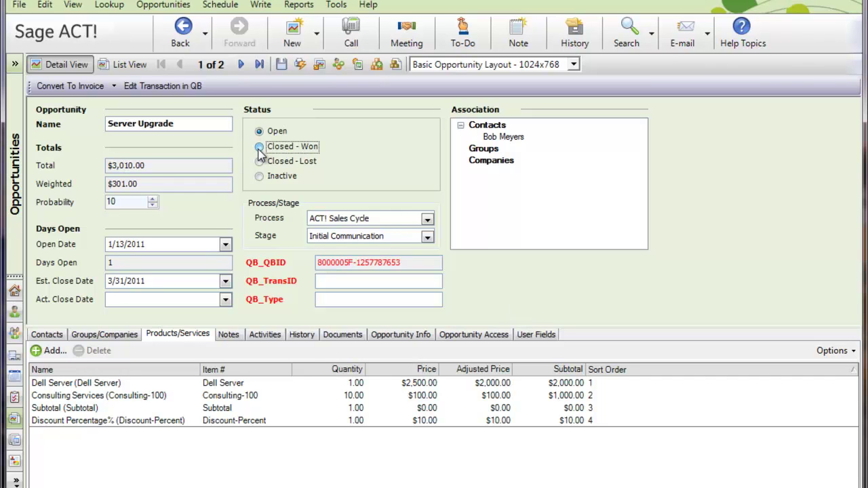
pyautogui.click(282, 66)
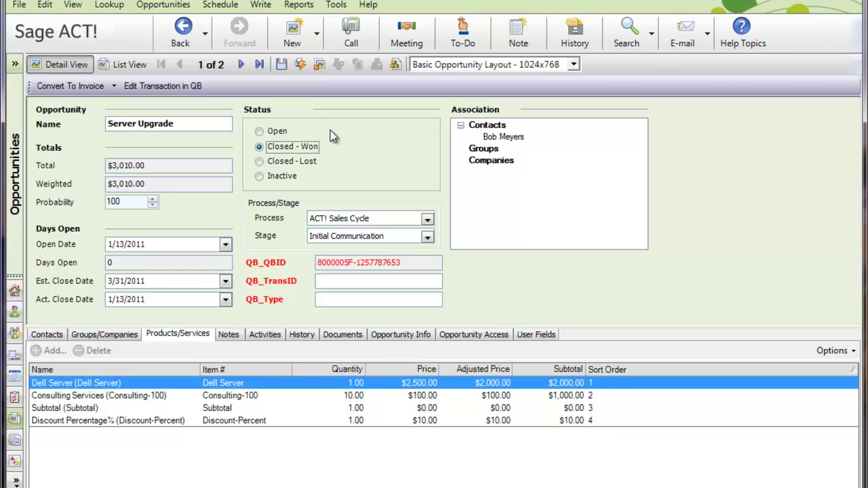
pyautogui.click(129, 64)
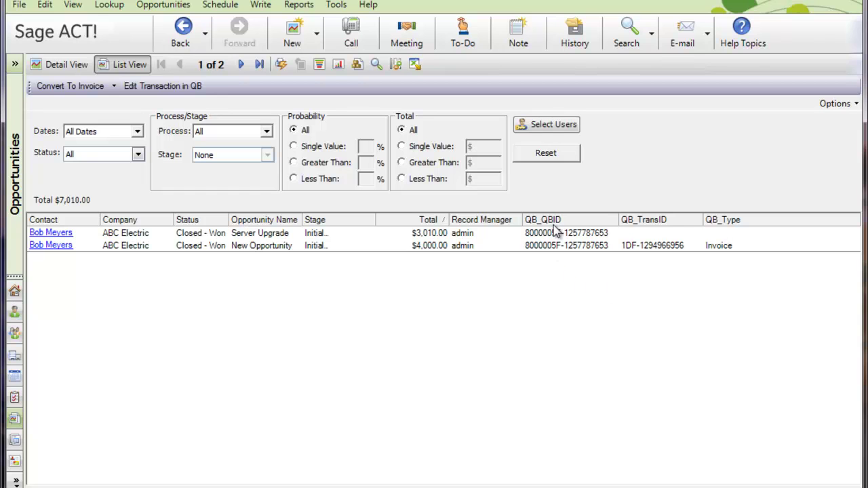
pyautogui.moveTo(578, 236)
pyautogui.moveTo(642, 251)
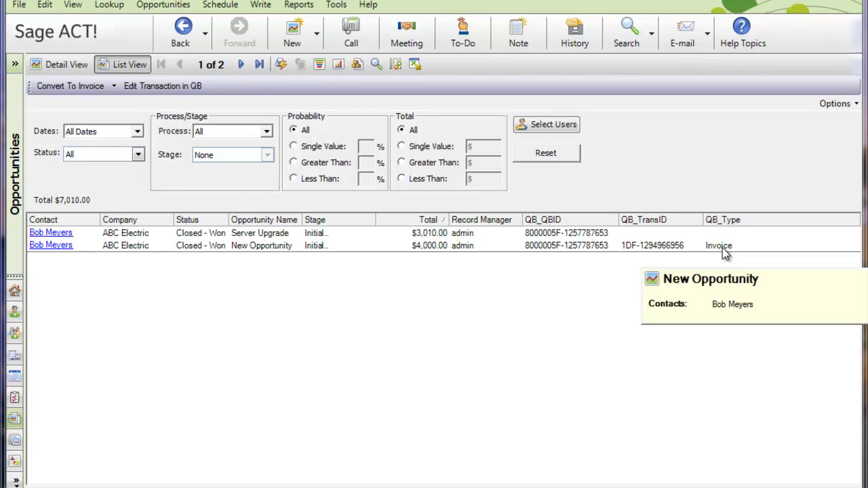
pyautogui.click(616, 234)
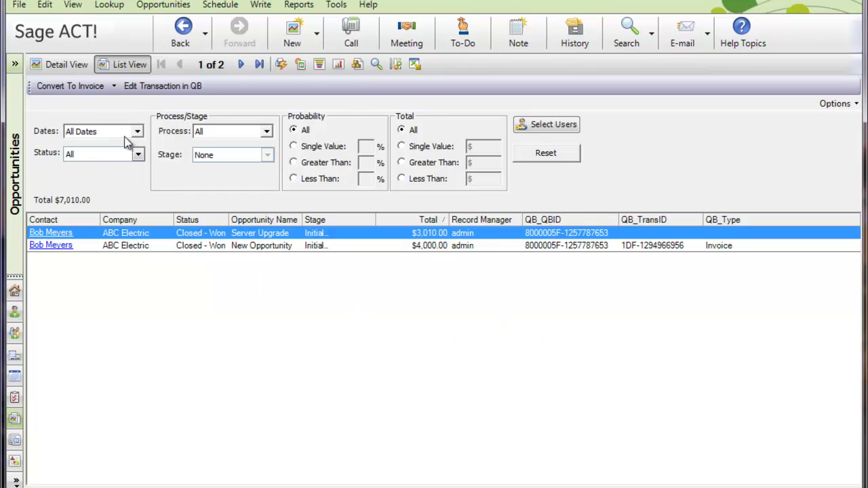
pyautogui.click(114, 87)
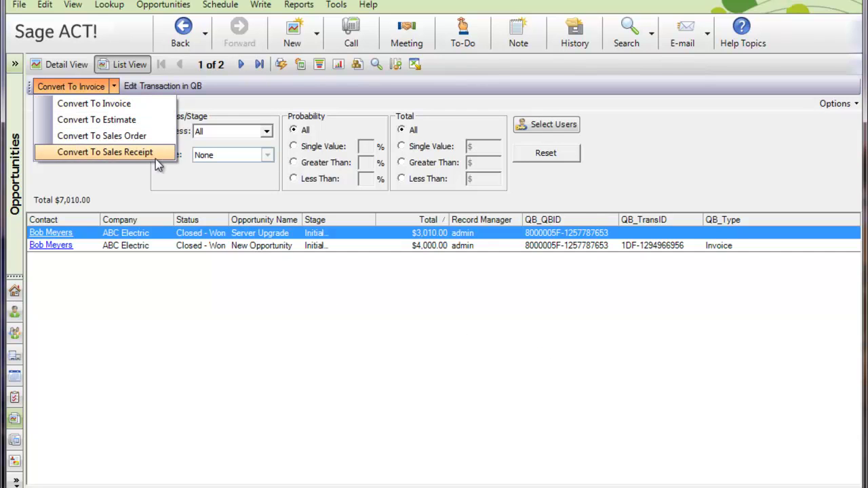
pyautogui.click(124, 205)
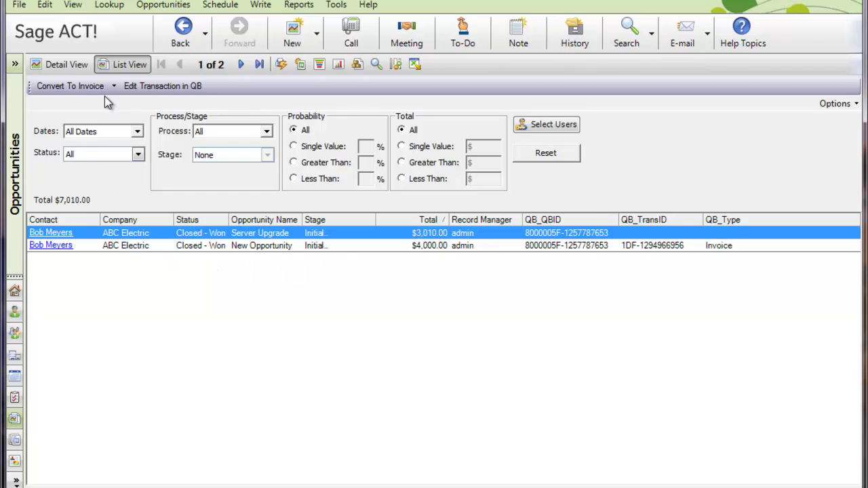
# - Convert the Server Upgrade opportunity to an invoice and open it in QuickBooks
pyautogui.doubleClick(284, 234)
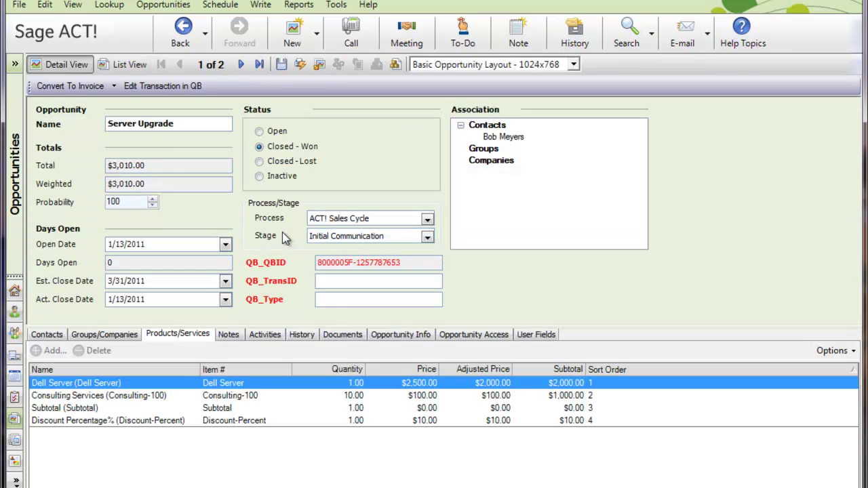
pyautogui.click(114, 86)
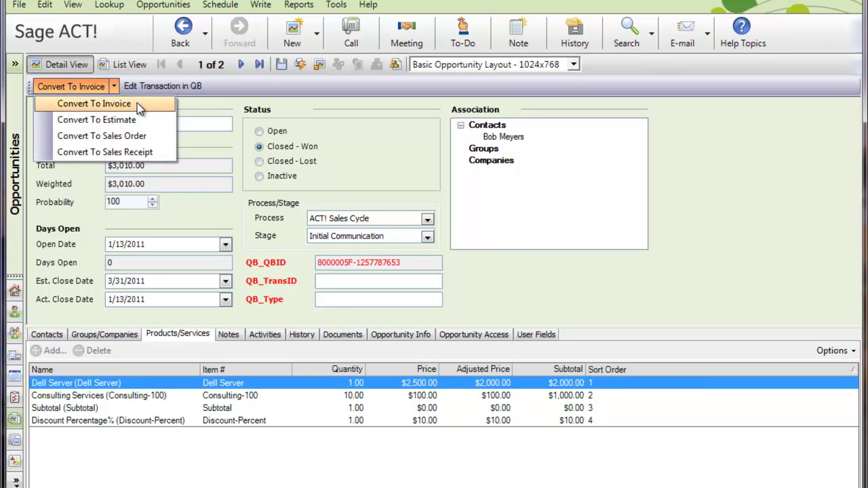
pyautogui.click(139, 104)
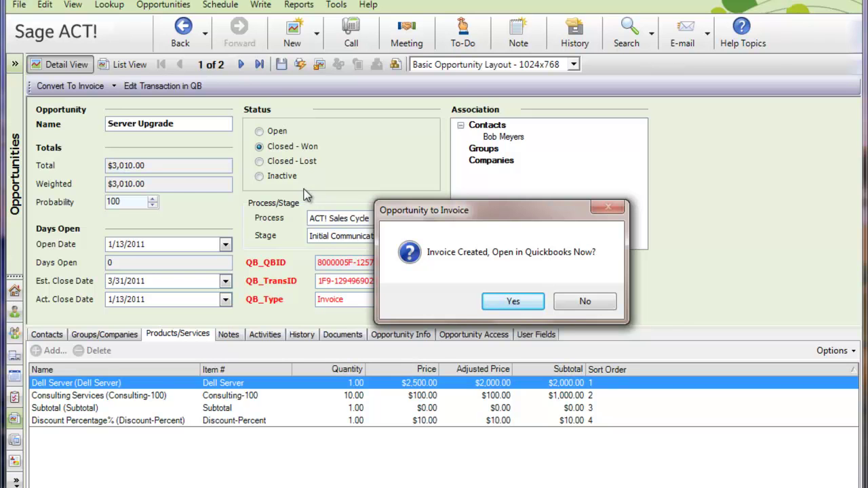
pyautogui.moveTo(485, 208); pyautogui.dragTo(528, 202)
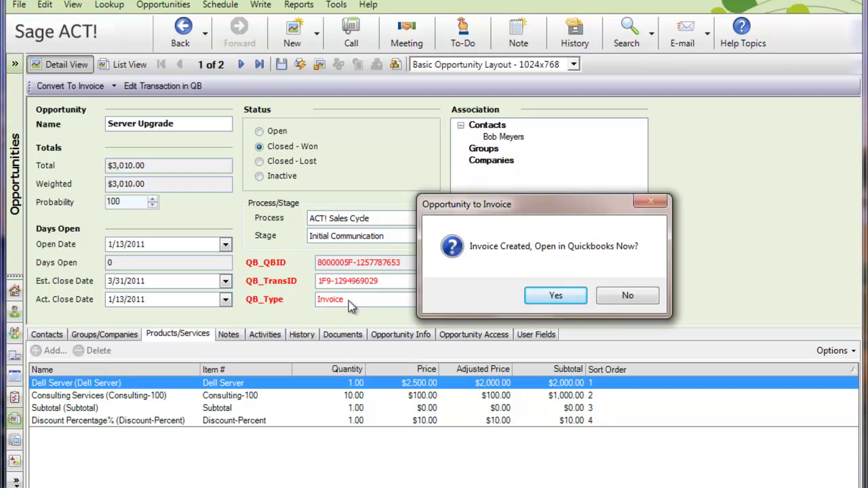
pyautogui.click(545, 297)
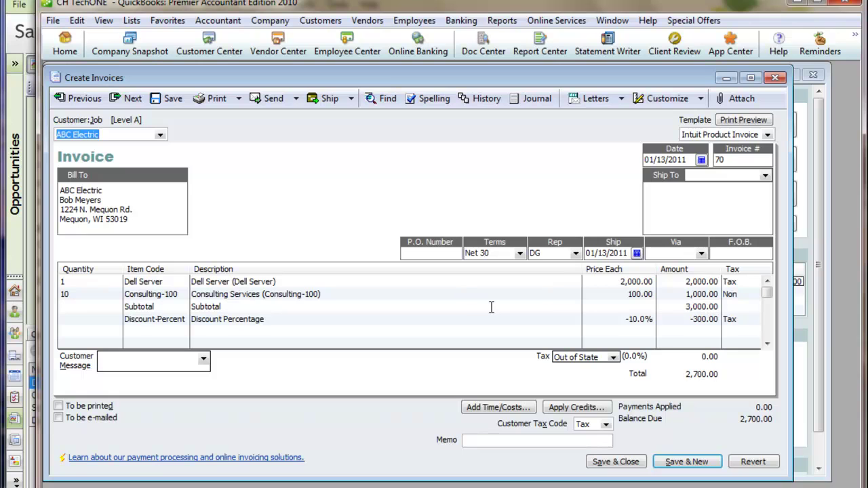
# - Review the Dell Server, Consulting Services, Subtotal and Discount Percentage invoice lines
pyautogui.click(312, 281)
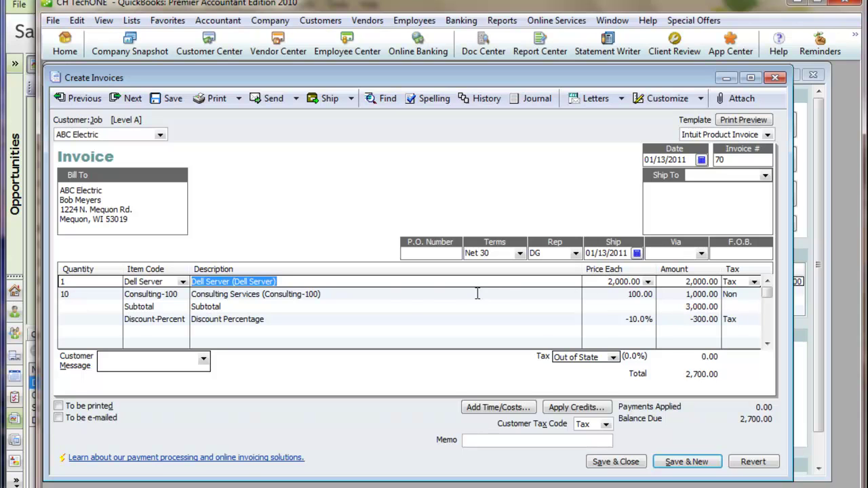
pyautogui.click(343, 294)
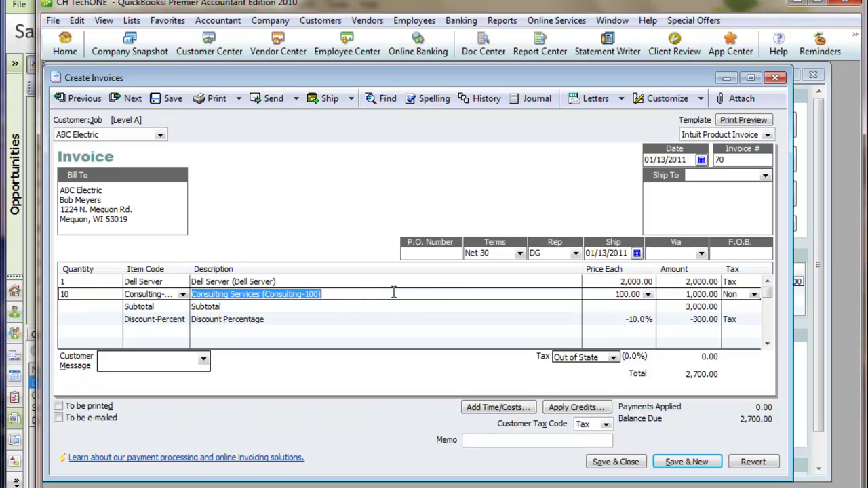
pyautogui.click(393, 307)
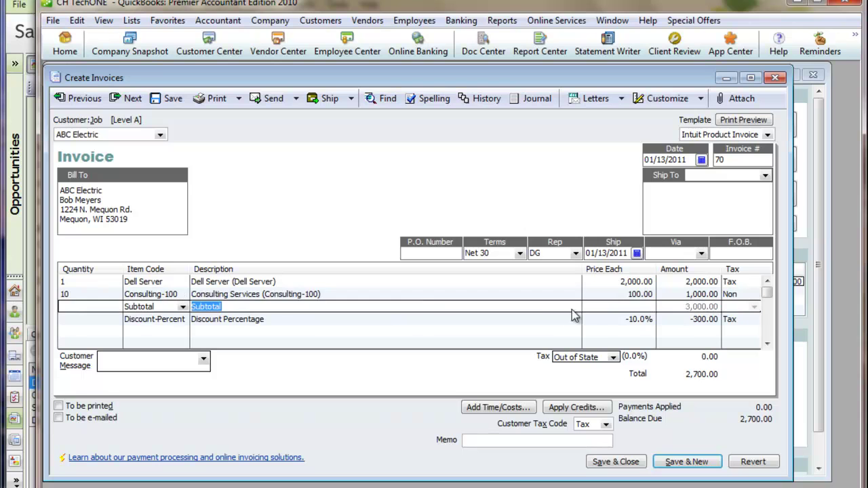
pyautogui.click(436, 318)
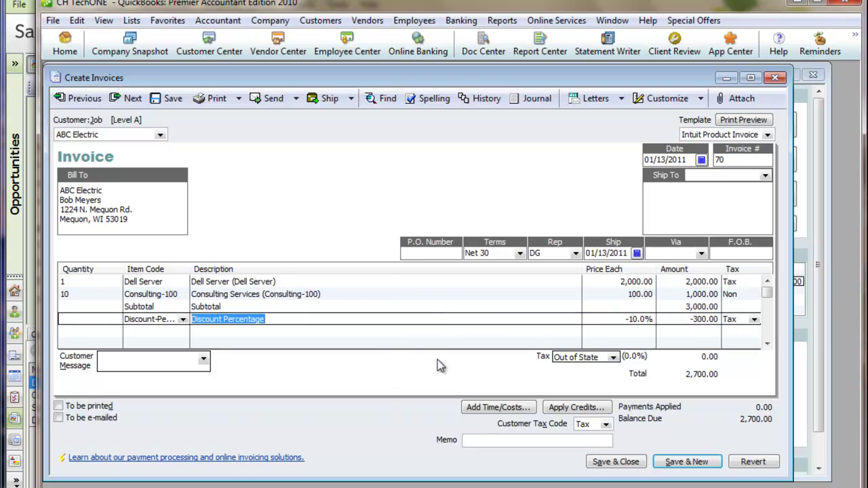
# - Add the 'Thank you for your business.' message, save invoice 70, and close the QuickBooks window
pyautogui.click(203, 359)
pyautogui.click(156, 426)
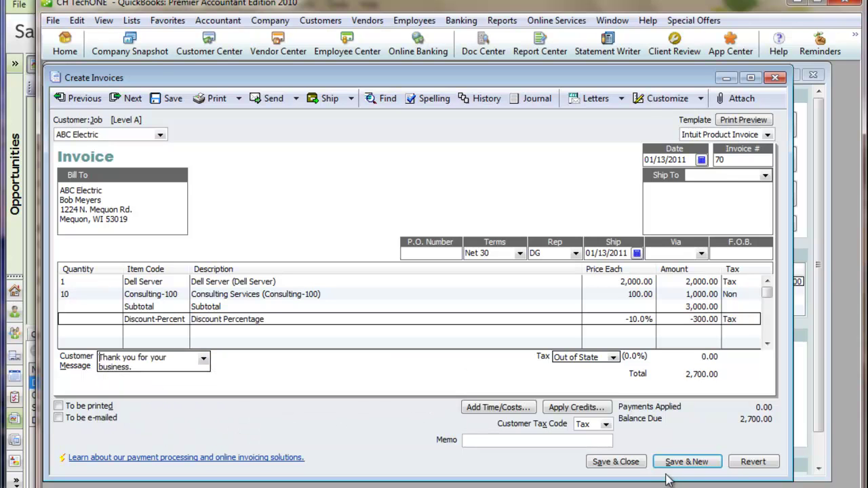
pyautogui.click(629, 467)
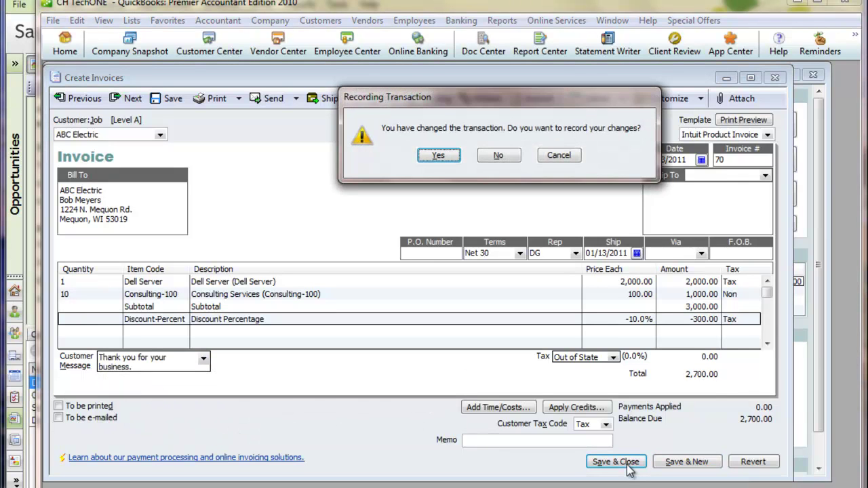
pyautogui.click(429, 161)
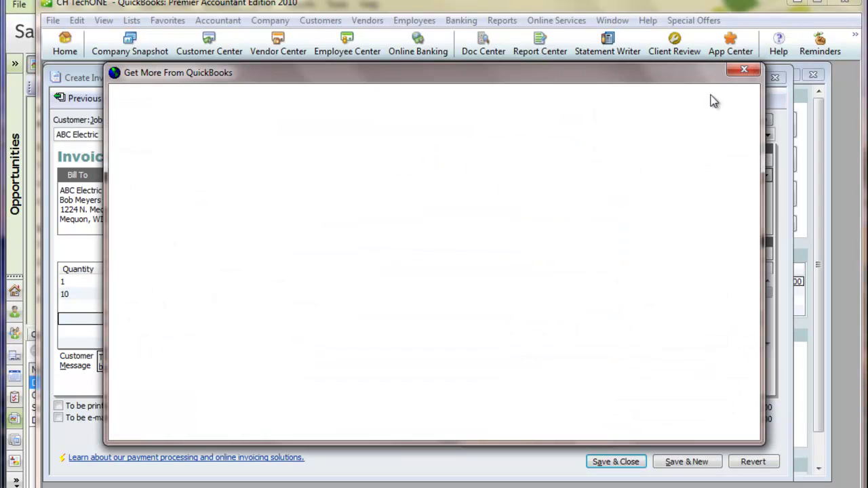
pyautogui.click(741, 71)
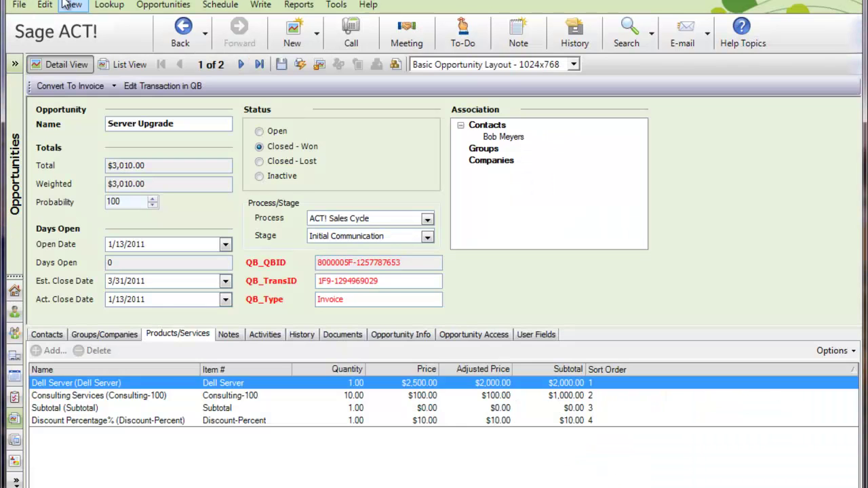
# - Open ABC Electric's contact record from the opportunity and refresh its QuickBooks data
pyautogui.click(46, 334)
pyautogui.click(54, 384)
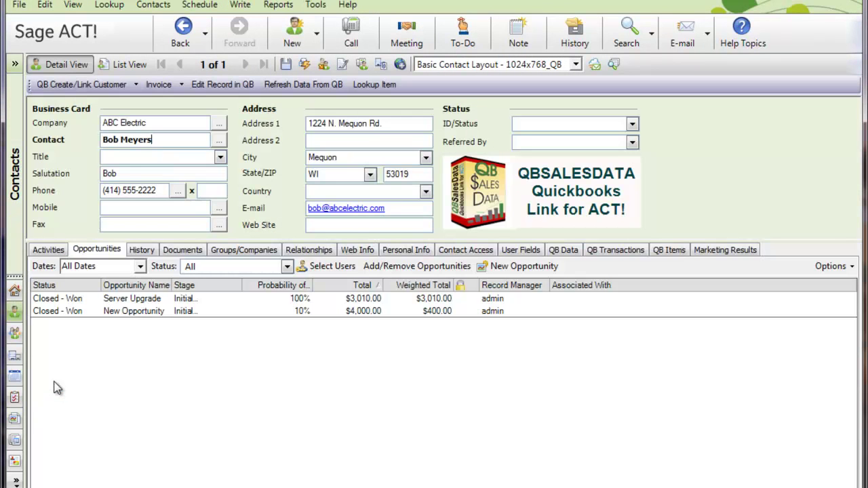
pyautogui.click(317, 87)
# - Sort ABC Electric's QB Transactions by date and view invoice 66's details
pyautogui.click(599, 252)
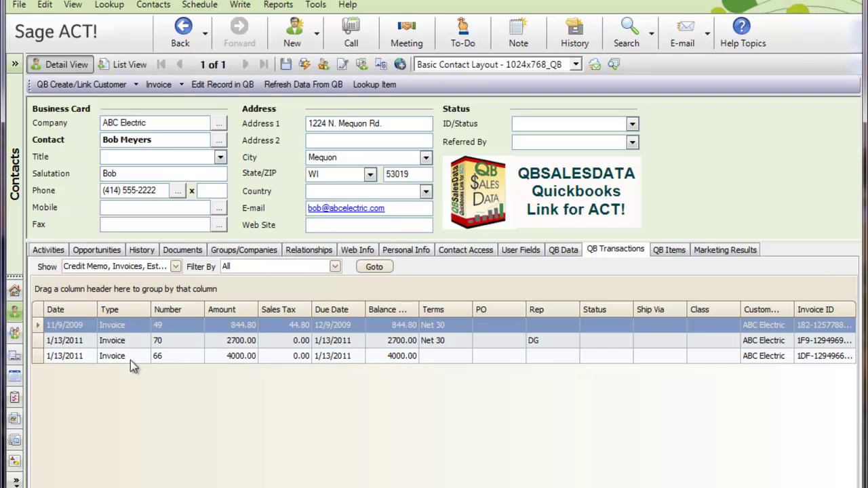
pyautogui.click(73, 312)
pyautogui.click(75, 310)
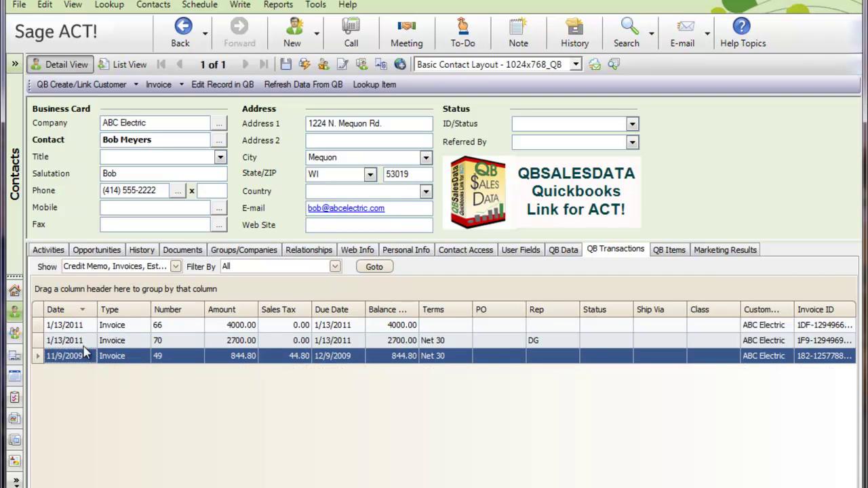
pyautogui.doubleClick(86, 326)
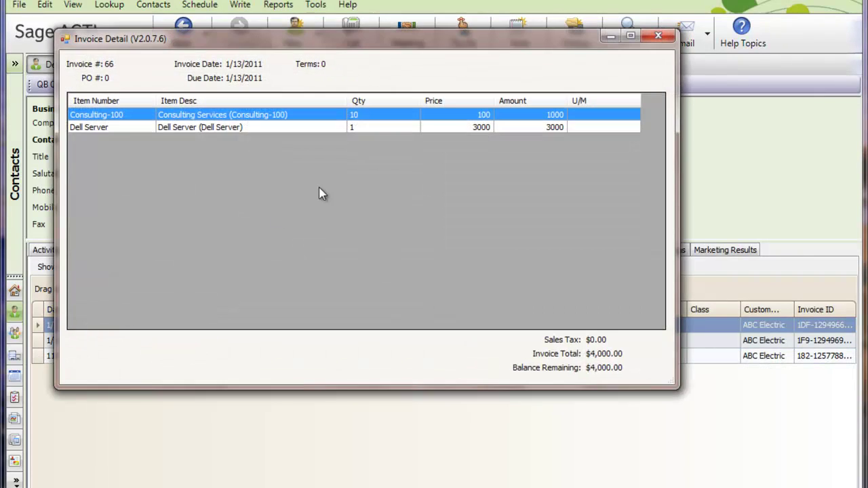
pyautogui.click(657, 35)
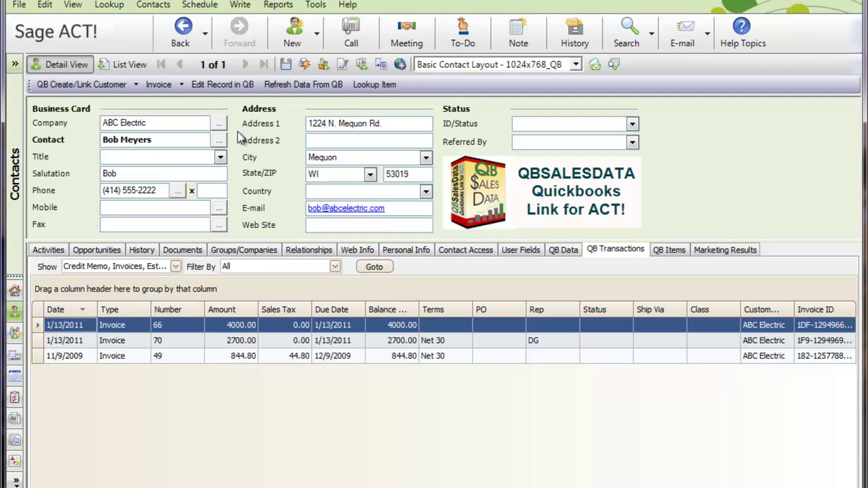
# - Reopen the Server Upgrade opportunity and list its four products totaling $3,010.00
pyautogui.click(105, 250)
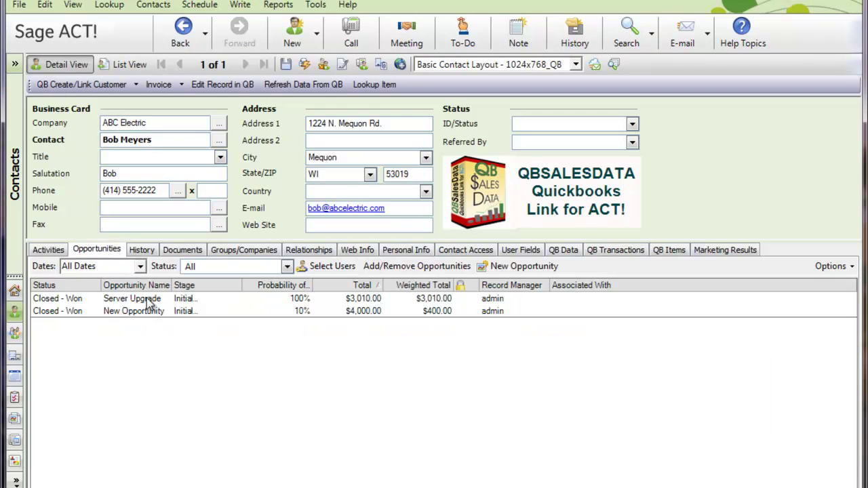
pyautogui.doubleClick(147, 299)
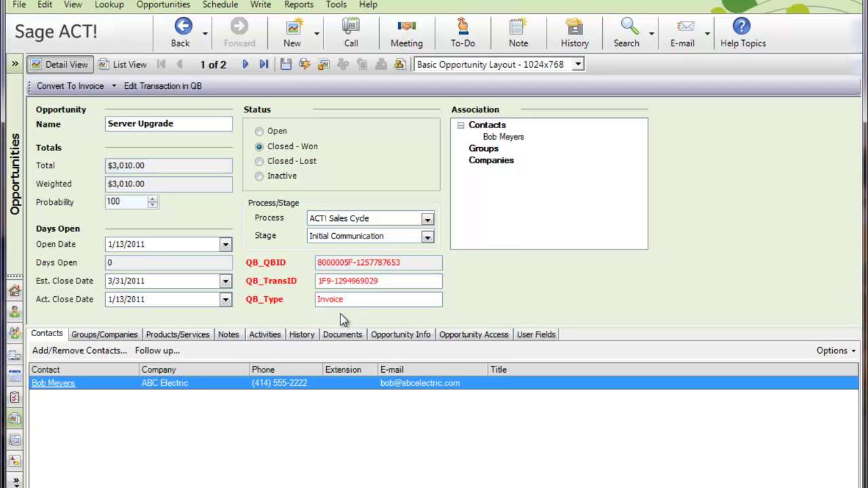
pyautogui.click(190, 335)
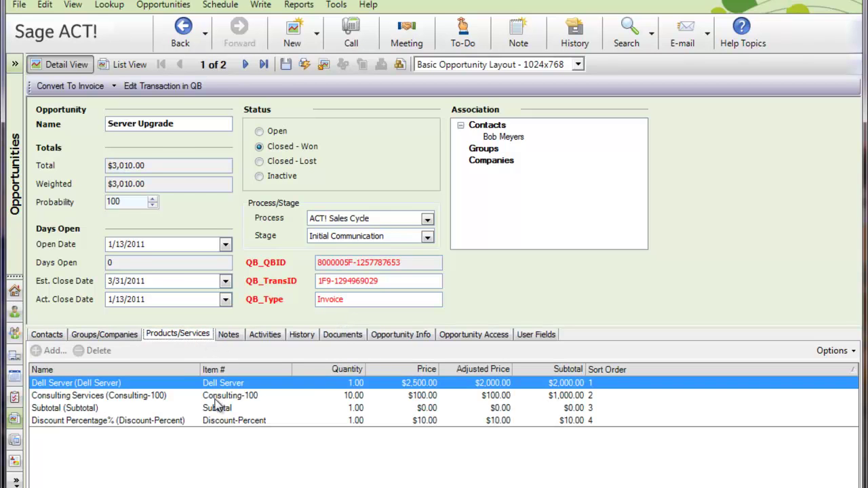